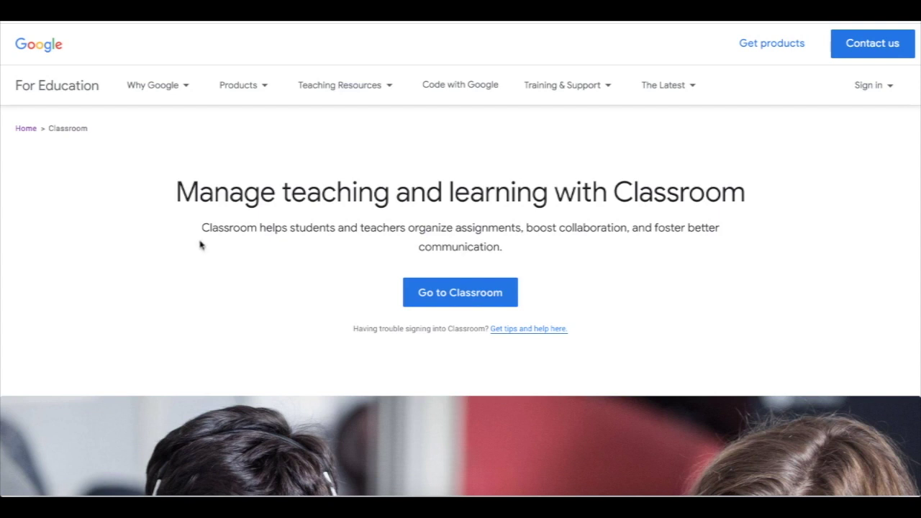
# Step: Browse the Classroom overview page, then follow the classroom.google.com link in the invitation
pyautogui.scroll(-5, 201, 245)
pyautogui.scroll(-7, 201, 245)
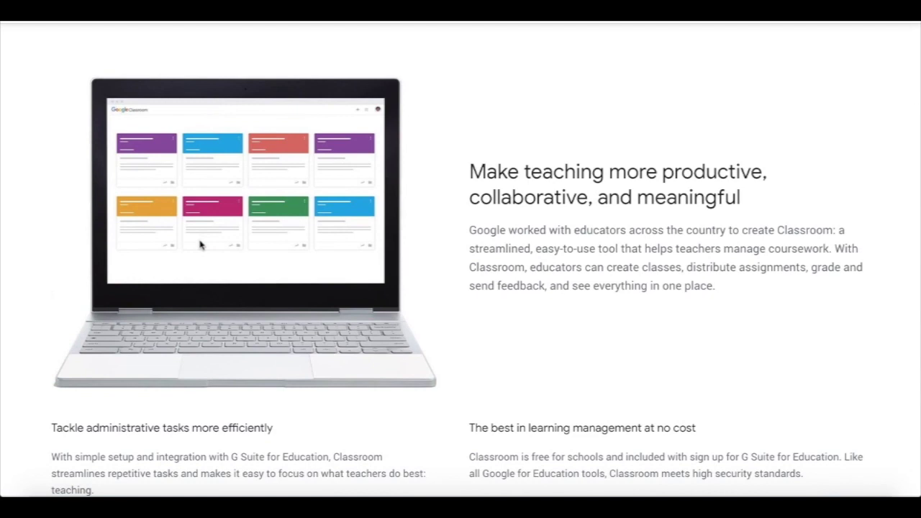
pyautogui.scroll(-3, 201, 245)
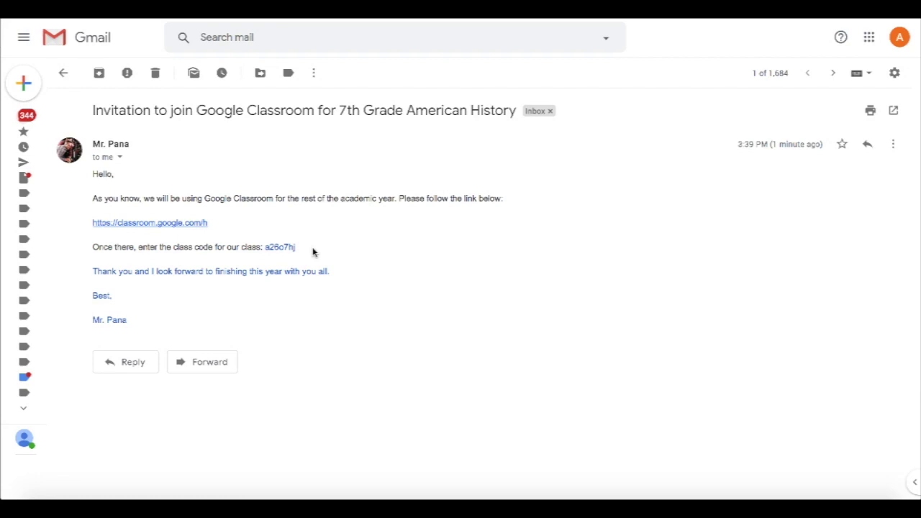
pyautogui.click(199, 224)
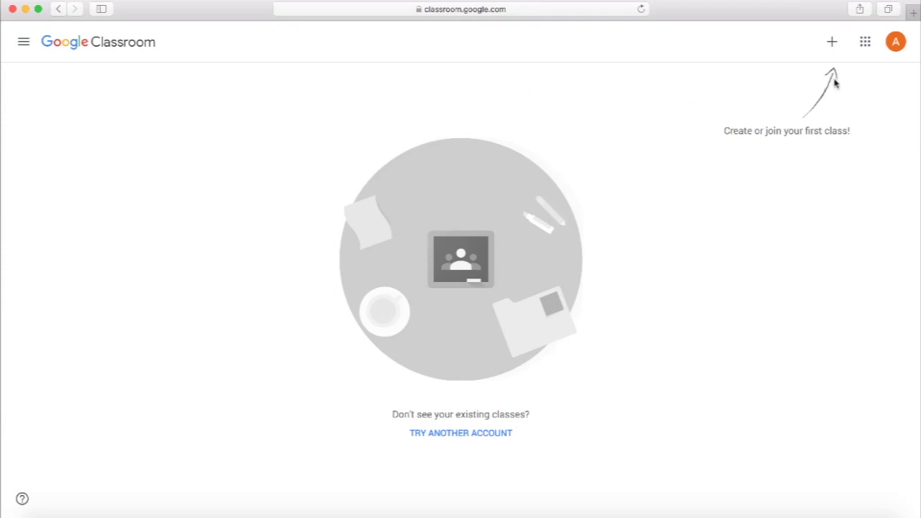
# Step: Join the 7th grade American History class using the class code from the teacher's email
pyautogui.click(832, 42)
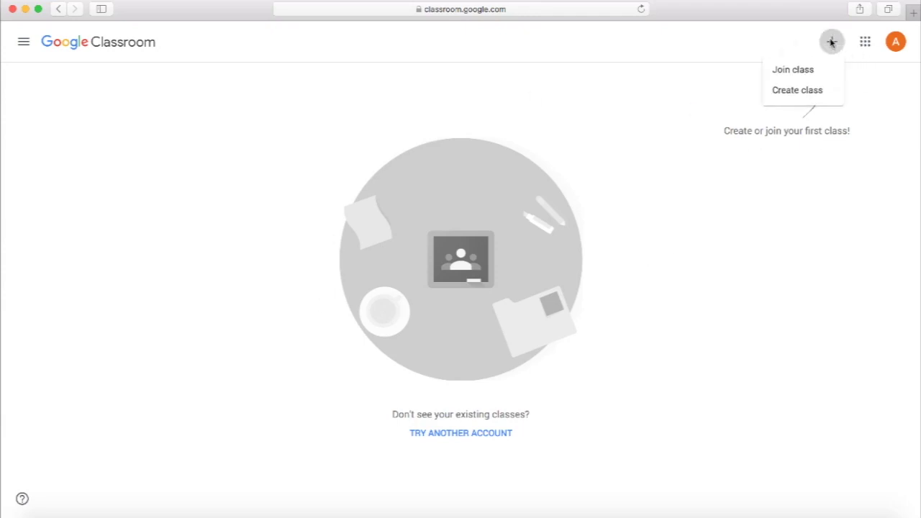
pyautogui.click(793, 73)
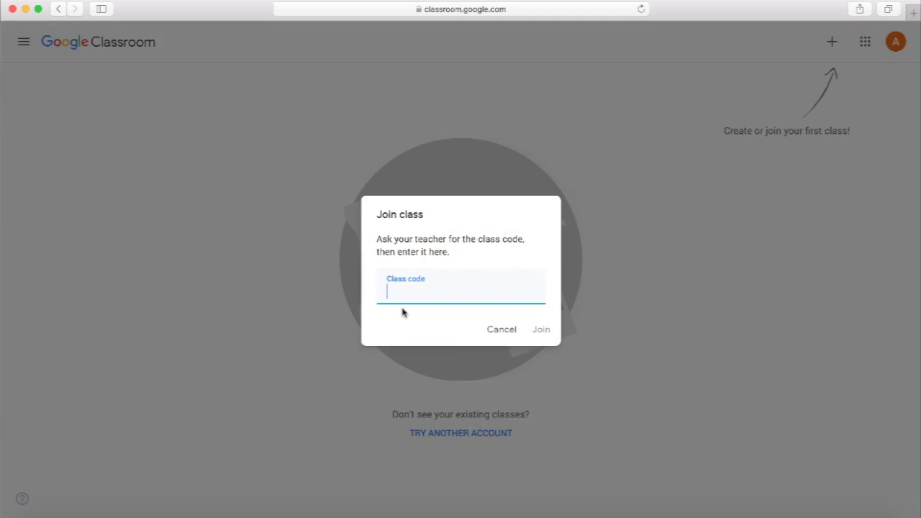
pyautogui.click(551, 334)
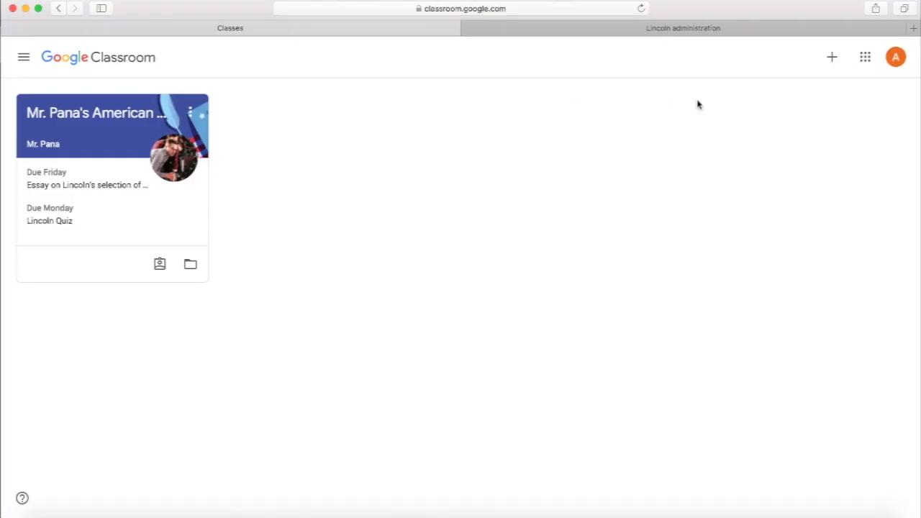
# Step: Look through the Google apps list, then open the American History class page
pyautogui.click(865, 57)
pyautogui.scroll(-3, 845, 249)
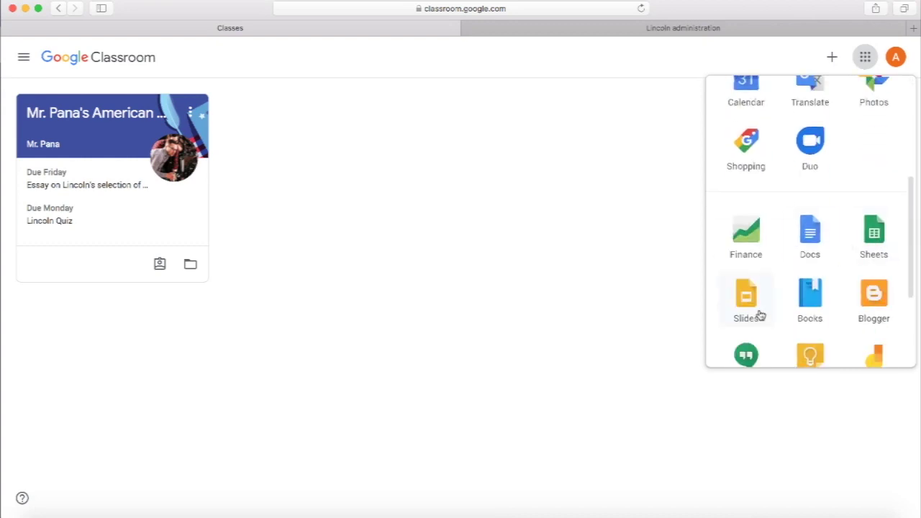
pyautogui.scroll(-3, 814, 268)
pyautogui.scroll(6, 816, 269)
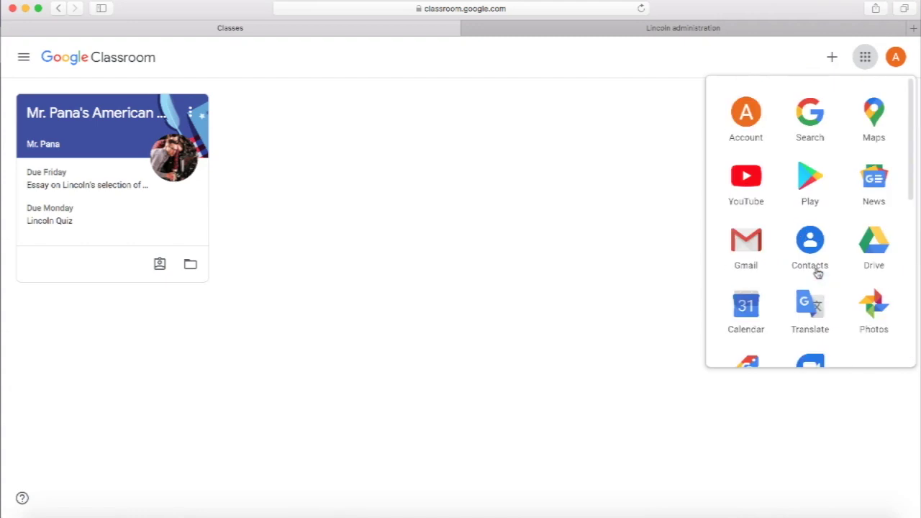
pyautogui.click(549, 192)
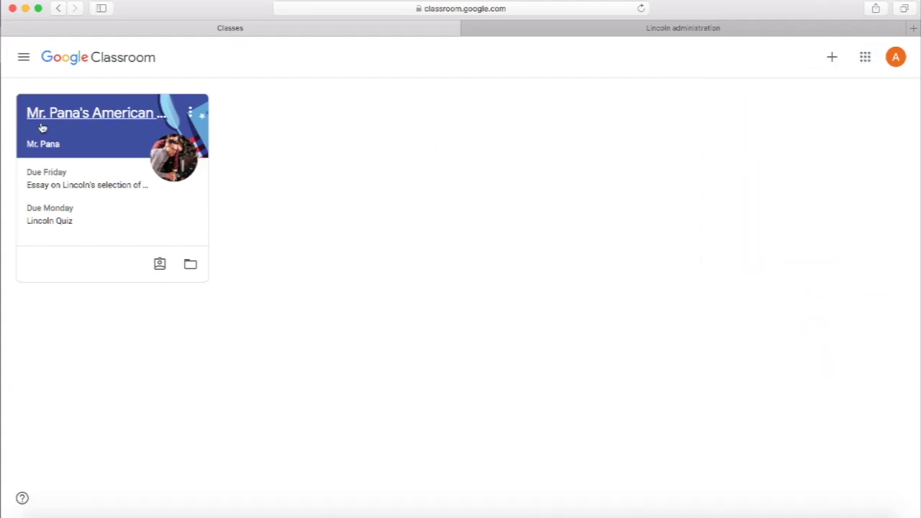
pyautogui.click(90, 120)
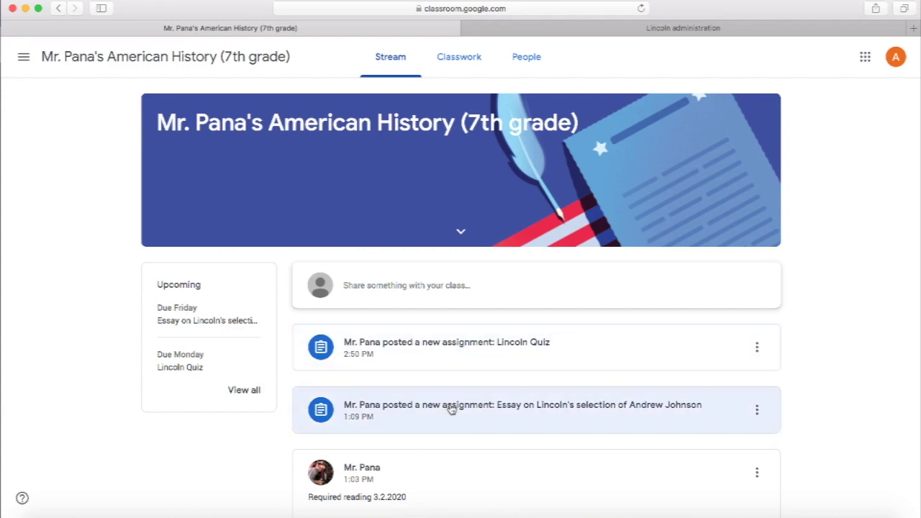
pyautogui.scroll(-2, 431, 432)
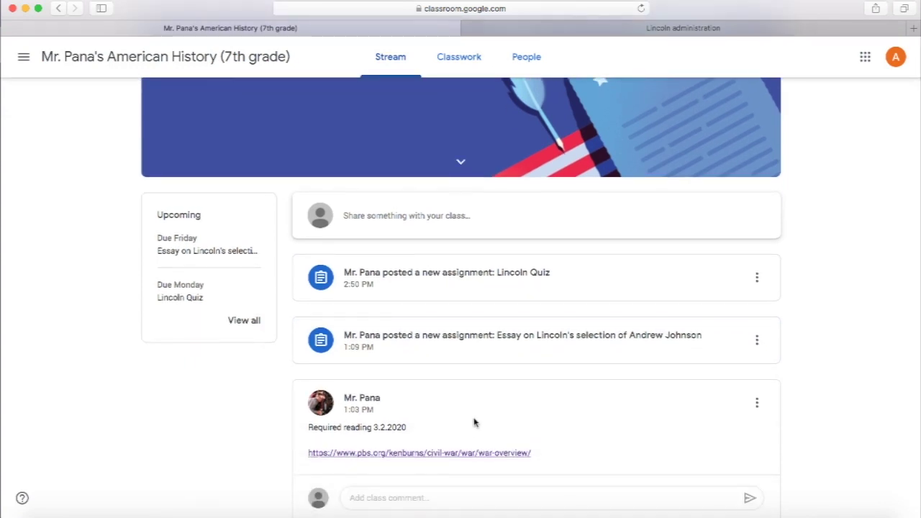
pyautogui.scroll(2, 483, 418)
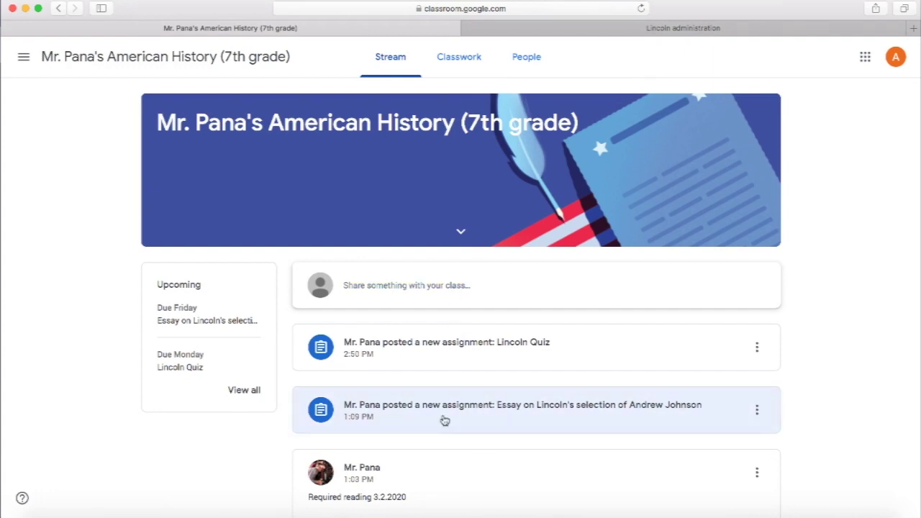
pyautogui.scroll(-2, 443, 421)
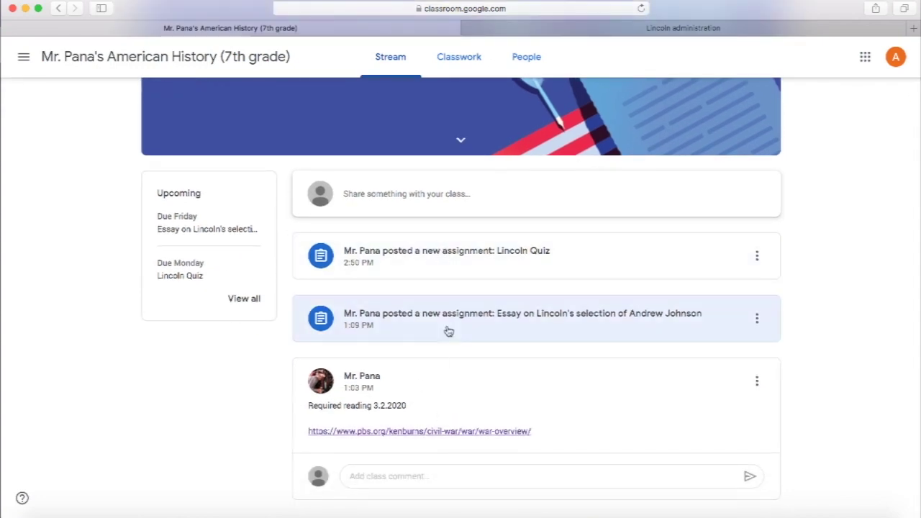
pyautogui.scroll(2, 448, 330)
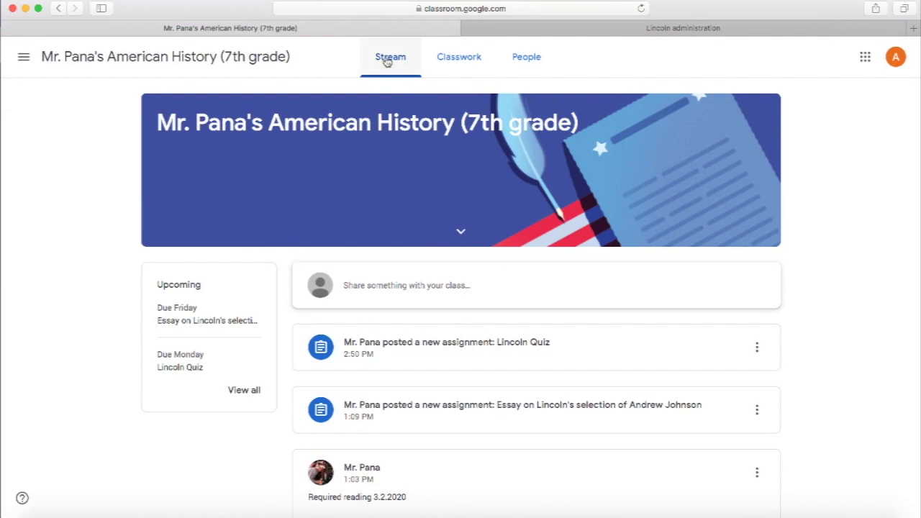
pyautogui.click(453, 65)
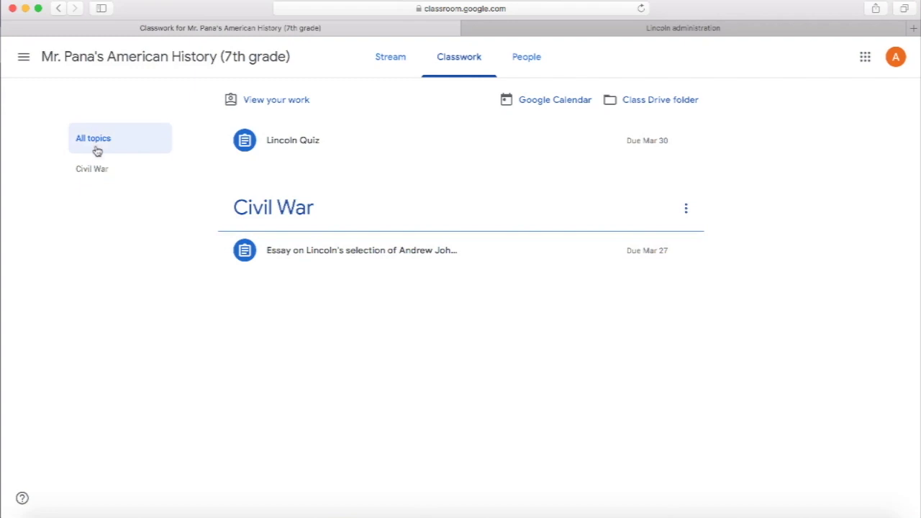
pyautogui.click(94, 175)
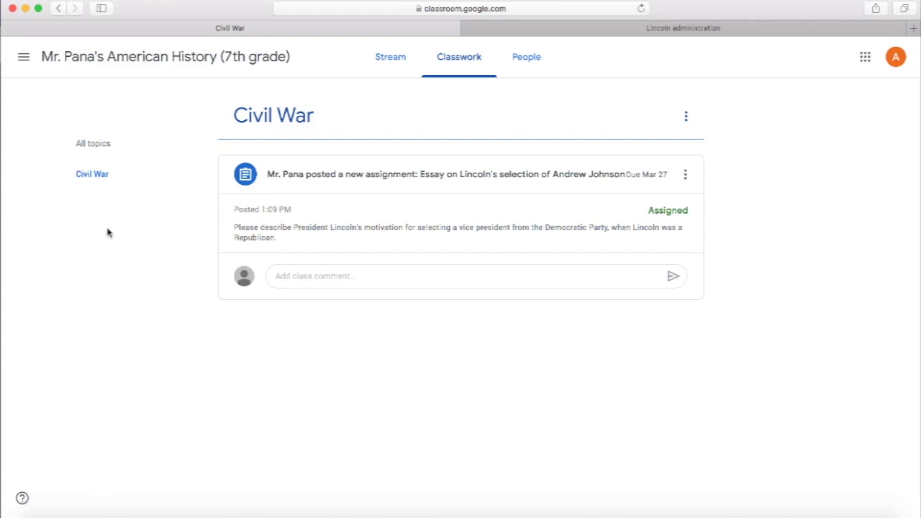
pyautogui.click(95, 145)
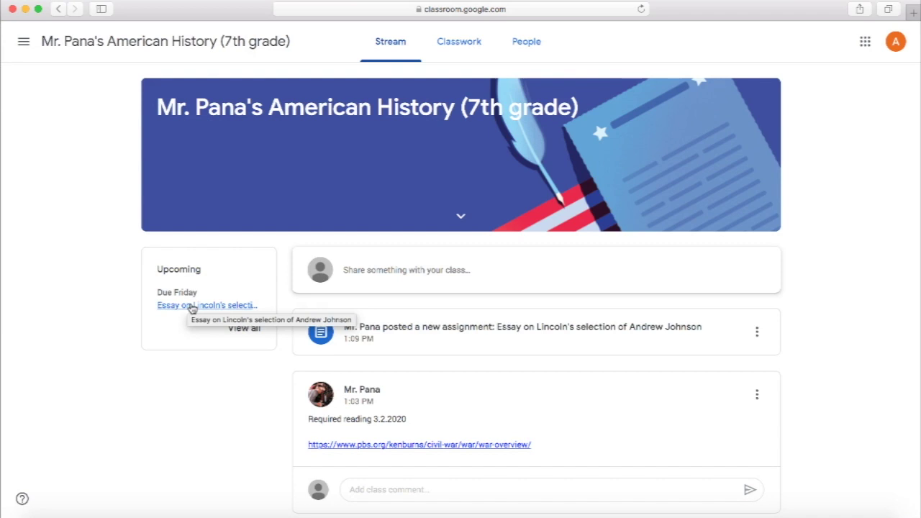
# Step: Open the Lincoln essay assignment and try the class and private comment boxes without writing
pyautogui.click(192, 309)
pyautogui.click(233, 260)
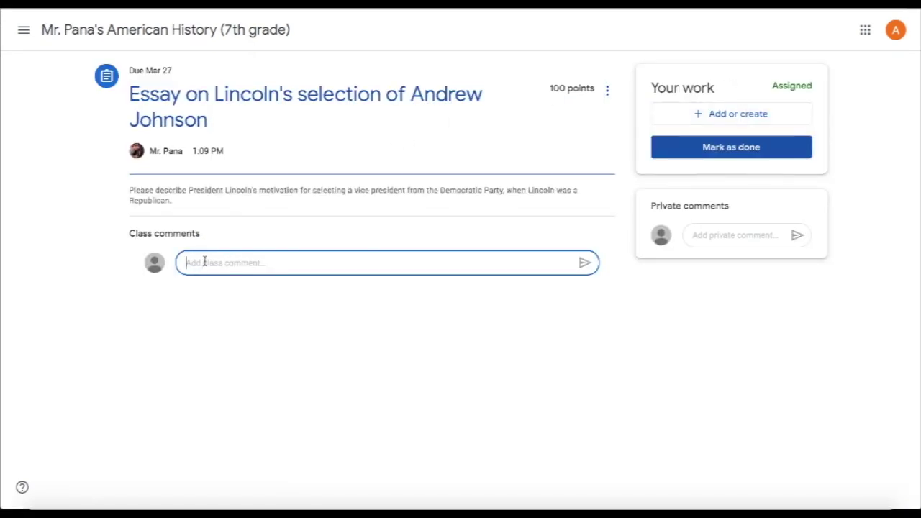
pyautogui.click(721, 235)
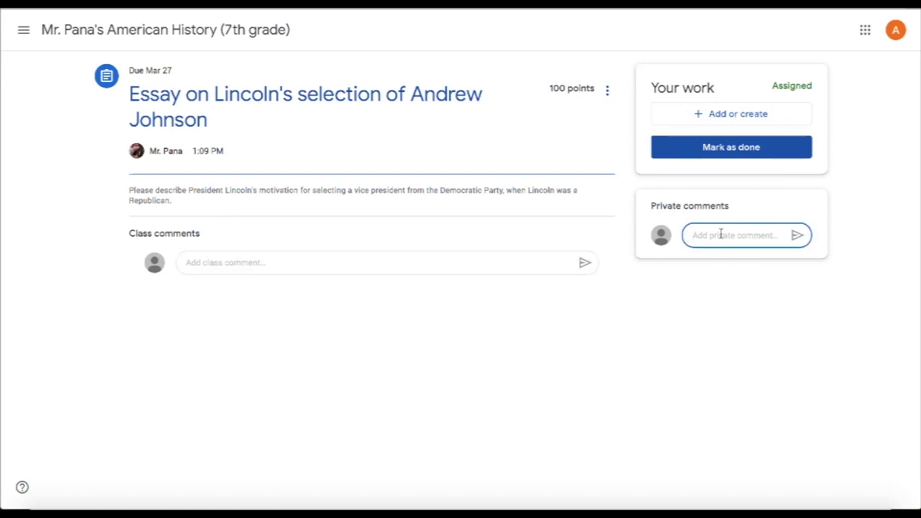
pyautogui.click(226, 247)
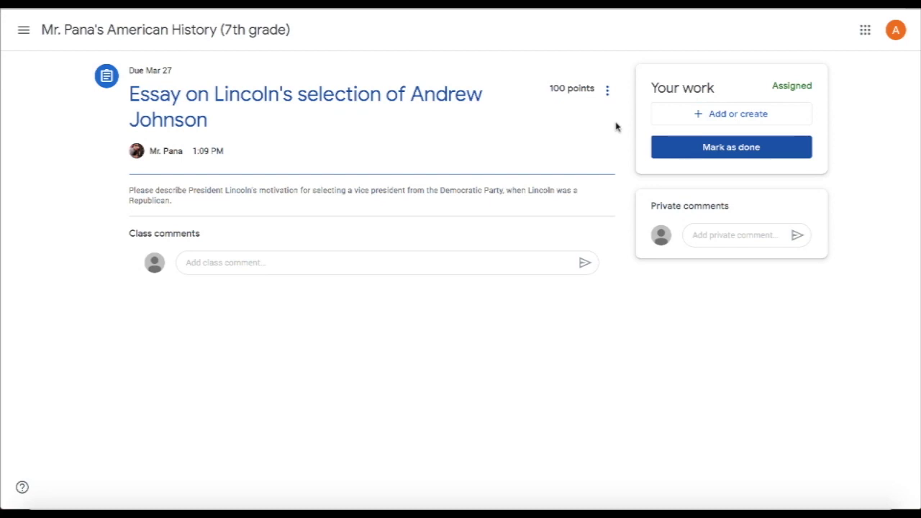
# Step: Create a new Google Doc for the essay under Your work
pyautogui.click(736, 122)
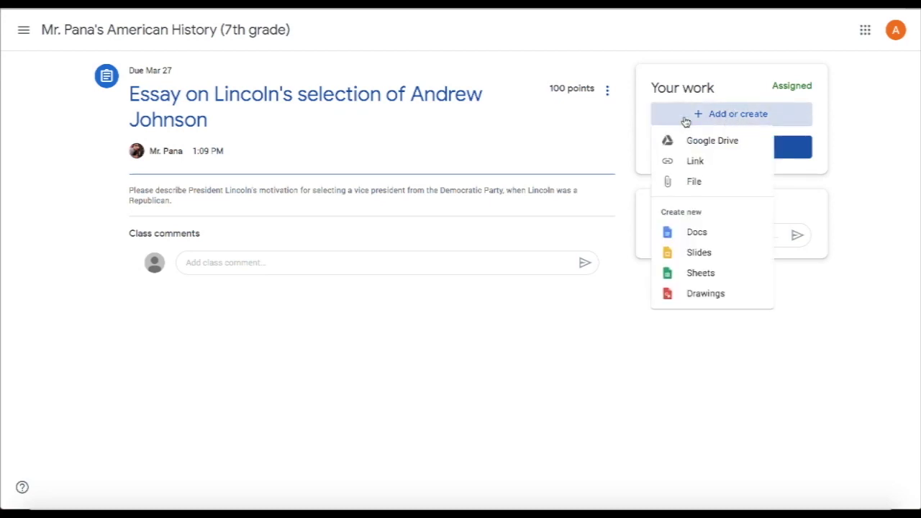
pyautogui.click(760, 114)
pyautogui.click(760, 114)
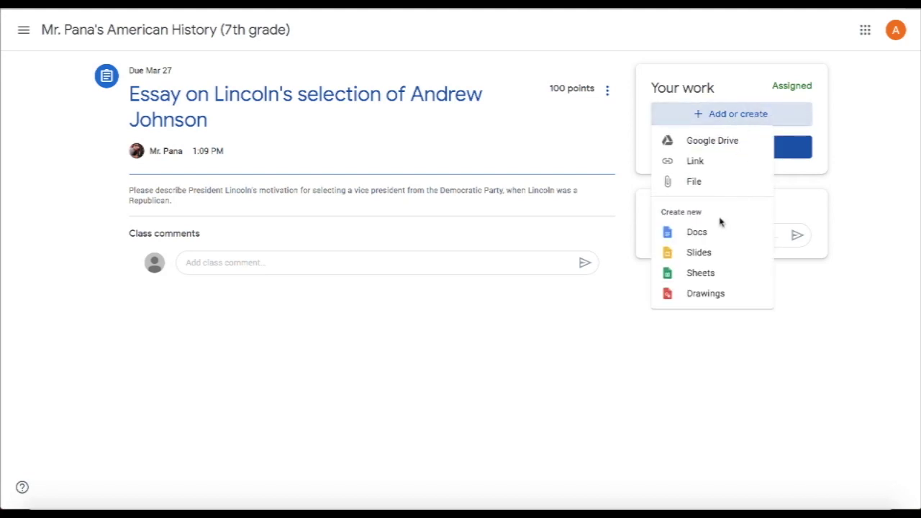
pyautogui.click(705, 240)
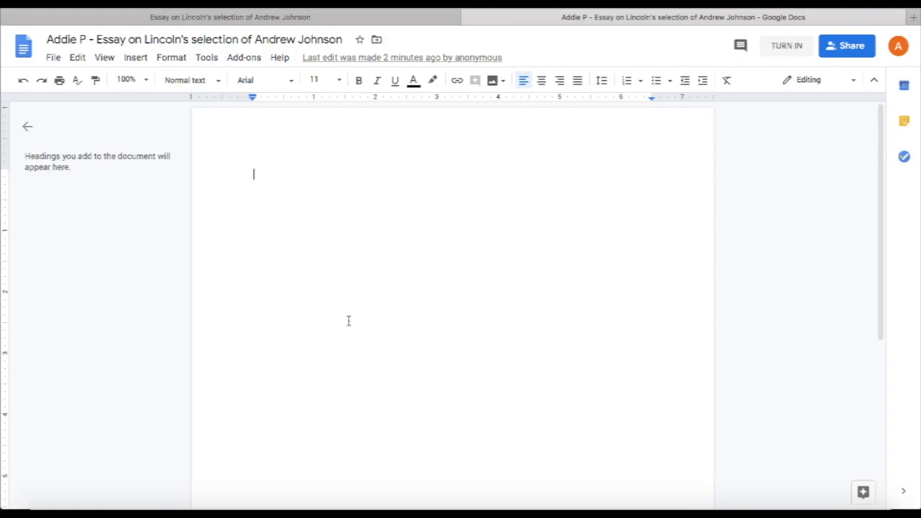
# Step: Paste the paragraph on Johnson's secession-crisis role into the essay and turn it in
pyautogui.write('During the secession crisis, Johnson remained in the Senate even when Tennessee seceded, which made him a hero in the North and a traitor in the eyes of most Southerners. In 1862 President Lincoln appointed him Military Governor of Tennessee, and Johnson used the state as a laboratory for reconstruction. In 1864 the Republicans, contending that their National Union Party was for all loyal men, nominated Johnson, a Southerner and a Democrat, for Vice President.')
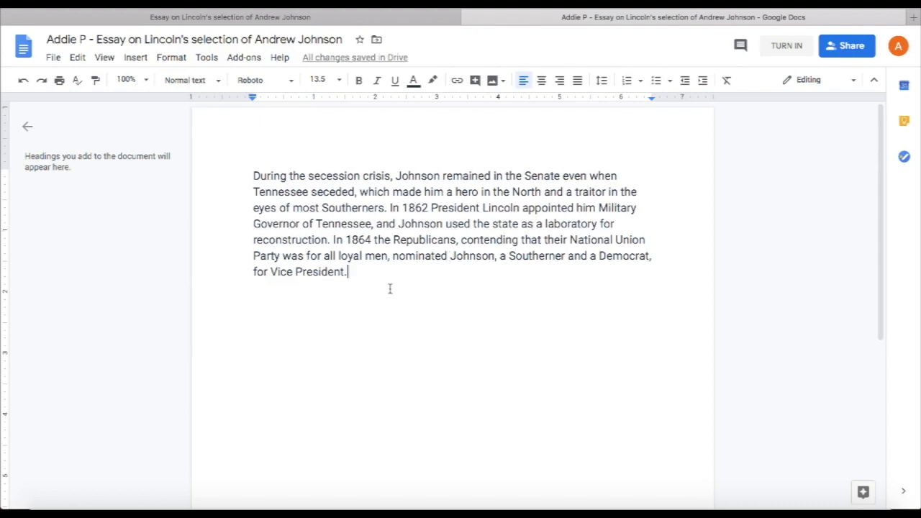
pyautogui.click(792, 47)
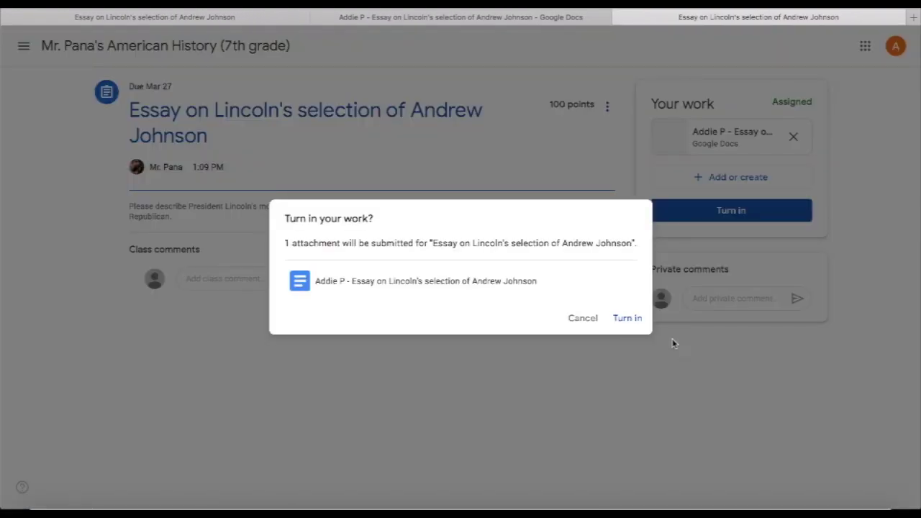
# Step: Confirm turning in the essay, then unsubmit it
pyautogui.click(631, 319)
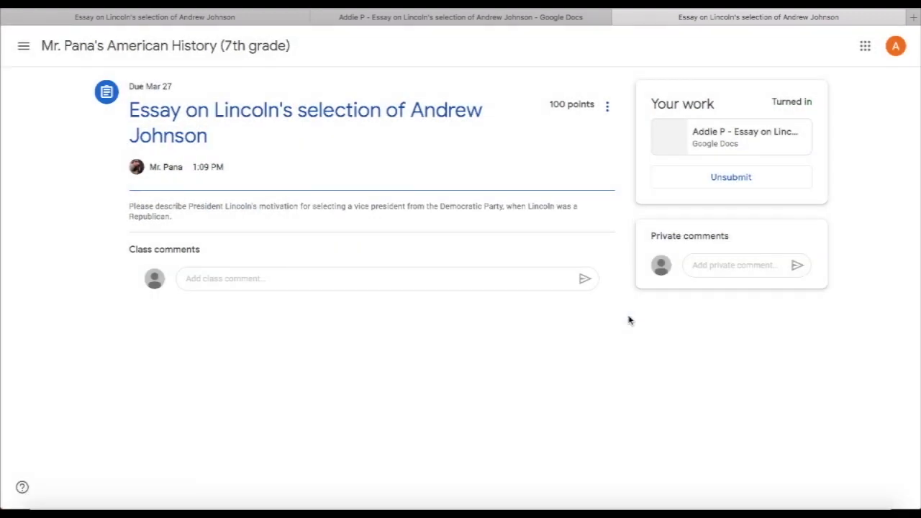
pyautogui.click(745, 186)
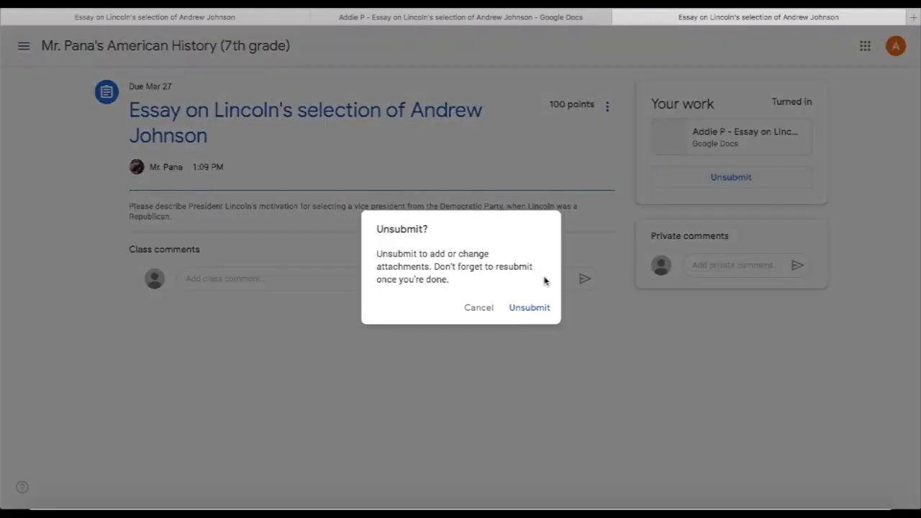
pyautogui.click(528, 308)
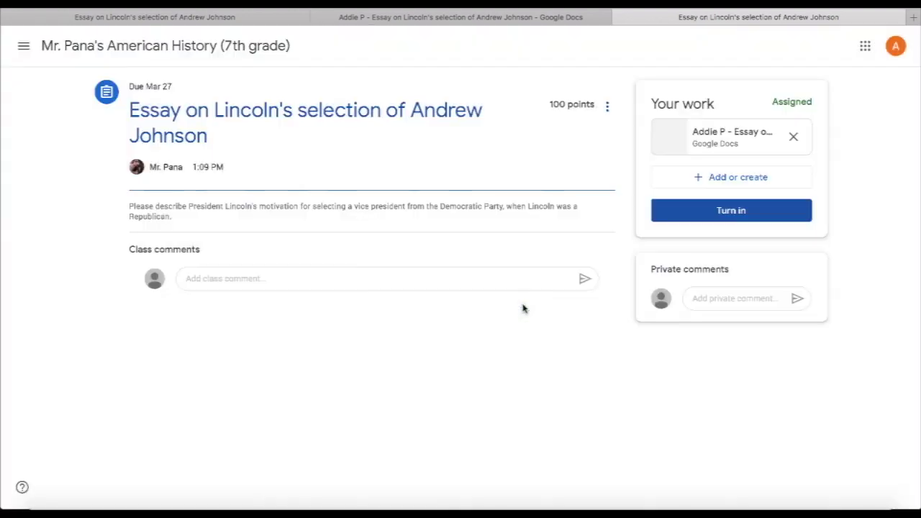
# Step: Reopen the essay document and turn it in again
pyautogui.click(722, 140)
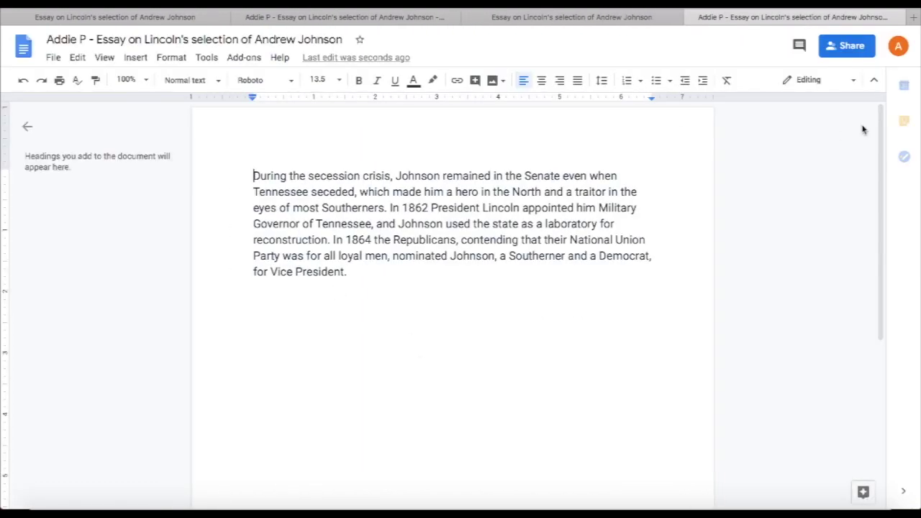
pyautogui.click(790, 51)
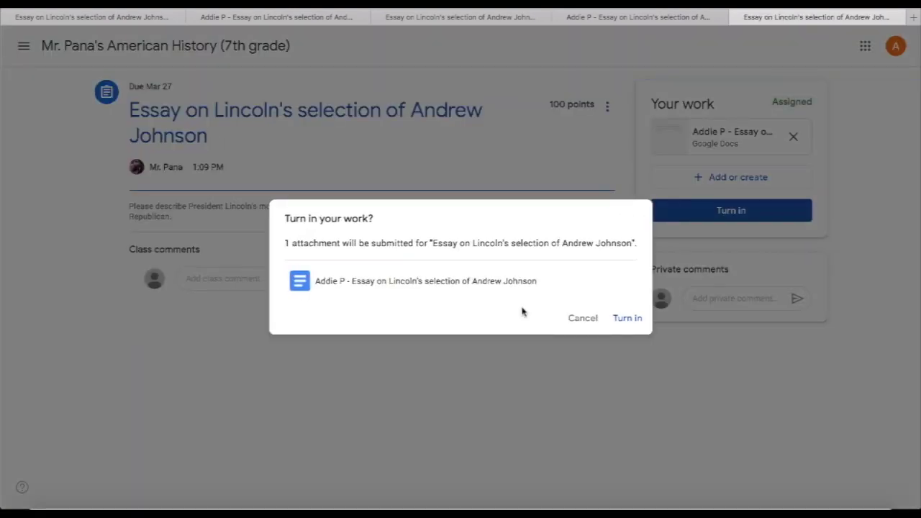
pyautogui.click(629, 318)
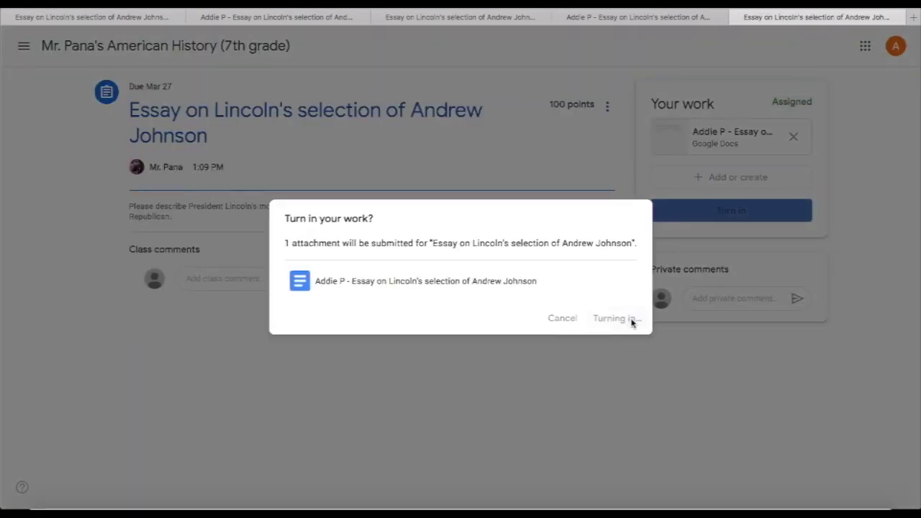
# Step: Return to the American History class stream via the Classes list
pyautogui.click(24, 46)
pyautogui.click(63, 50)
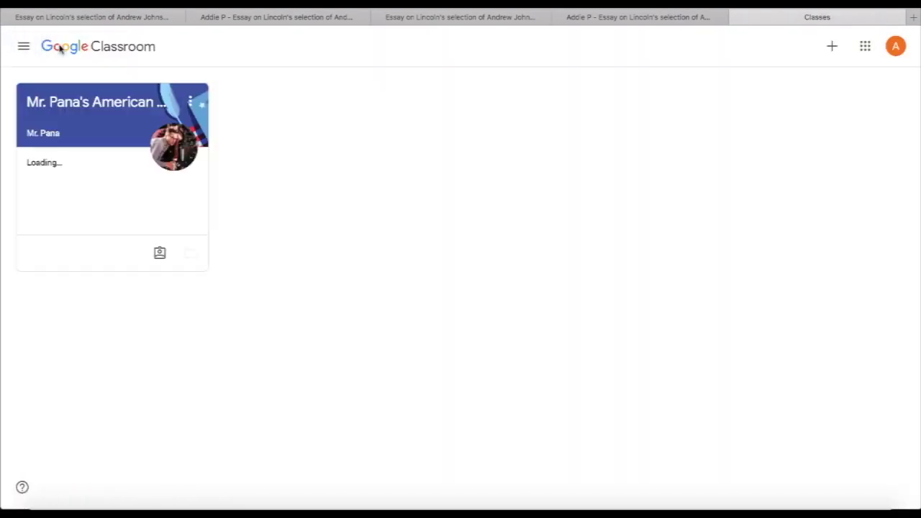
pyautogui.click(105, 112)
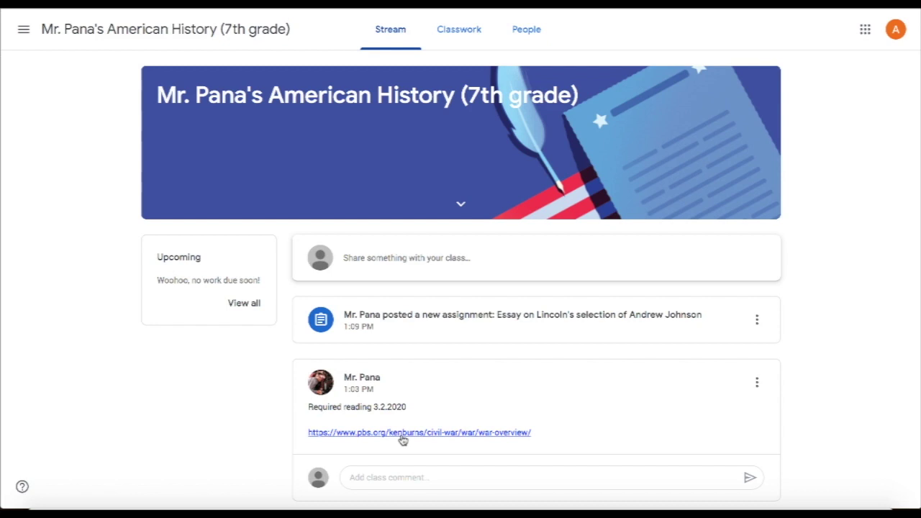
# Step: Read the PBS 'About the War' Civil War article, then switch back to the class Stream
pyautogui.click(401, 434)
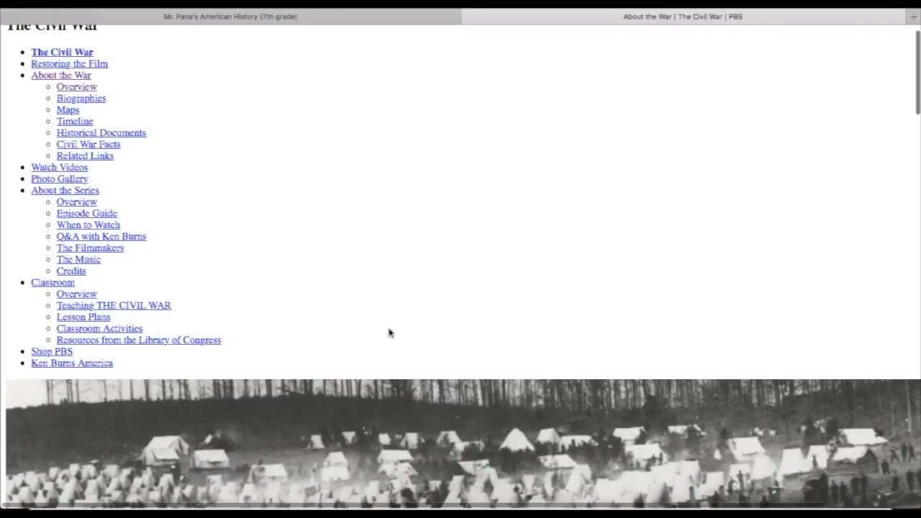
pyautogui.scroll(-4, 388, 333)
pyautogui.scroll(-5, 390, 333)
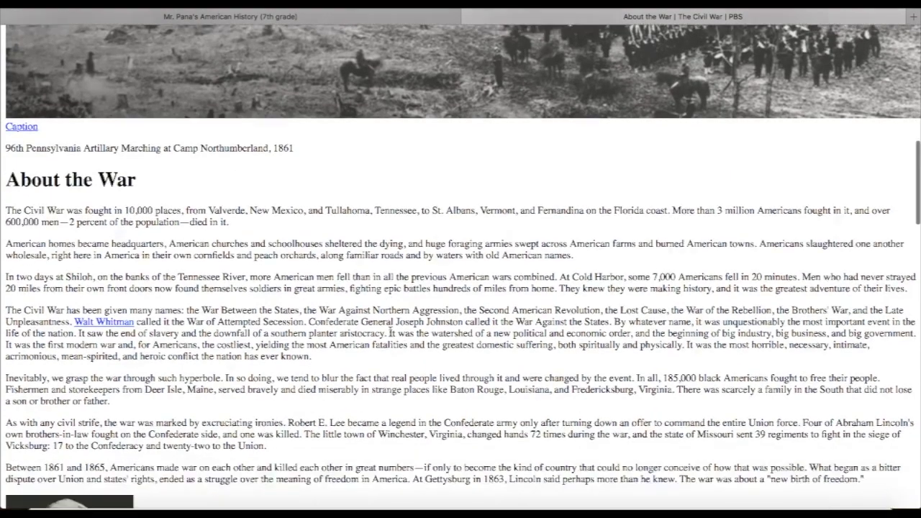
pyautogui.scroll(-3, 390, 332)
pyautogui.scroll(2, 390, 332)
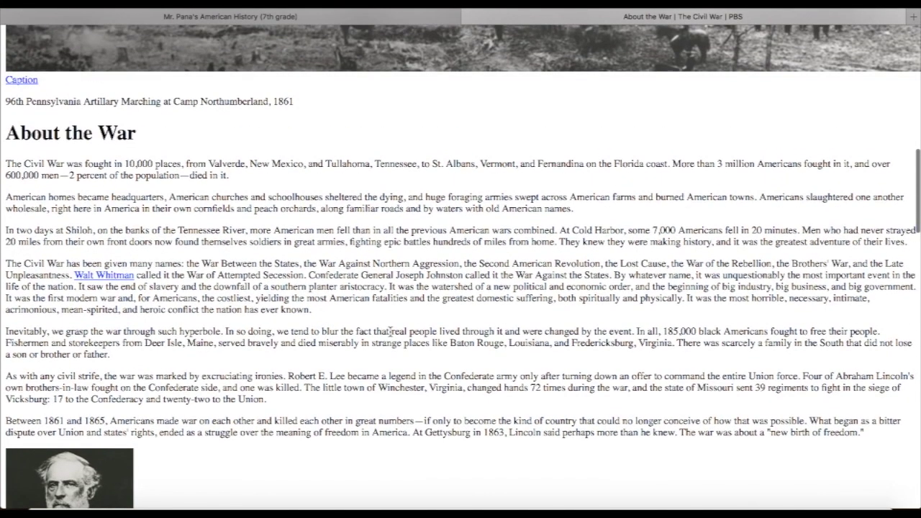
pyautogui.hotkey('ctrl', 'shift', 'Tab')
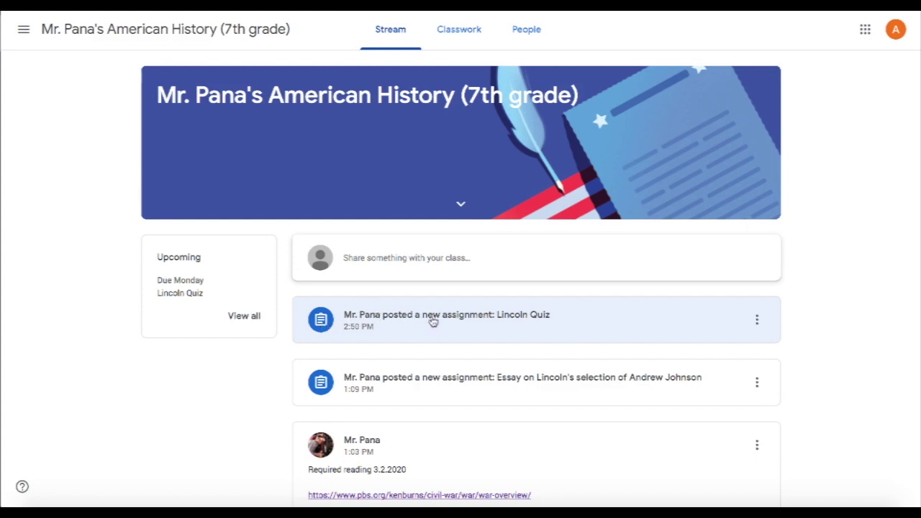
# Step: Open the Lincoln administration quiz form from the Lincoln Quiz in Classwork
pyautogui.click(457, 29)
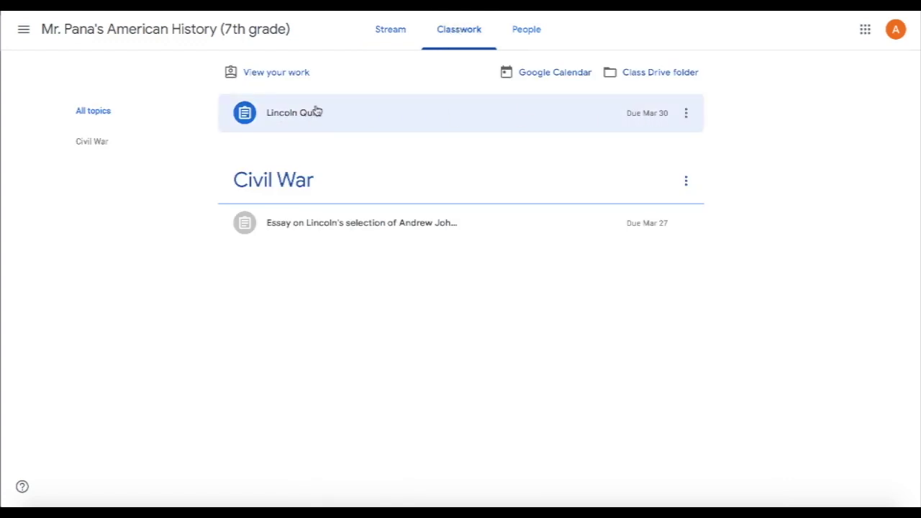
pyautogui.click(317, 111)
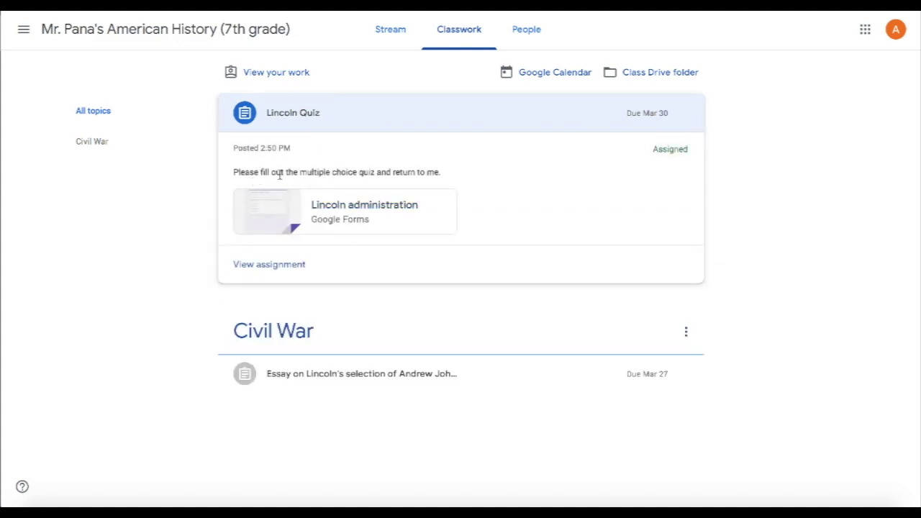
pyautogui.click(374, 210)
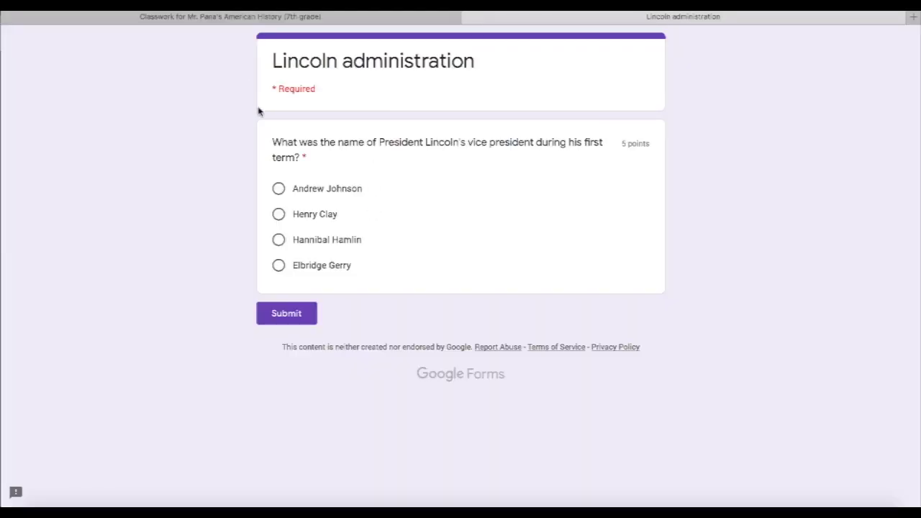
# Step: Answer Hannibal Hamlin, submit the quiz, view the 5/5 score, and close the score tab
pyautogui.click(281, 249)
pyautogui.click(291, 317)
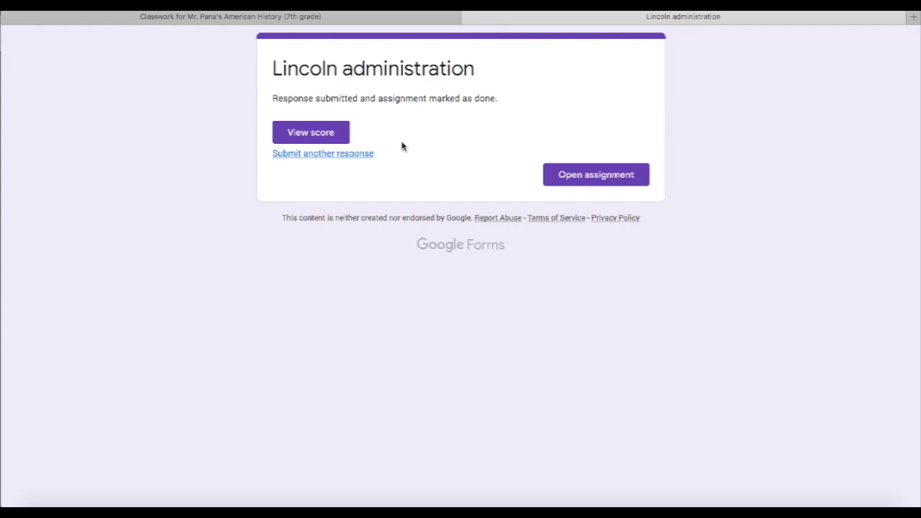
pyautogui.click(311, 132)
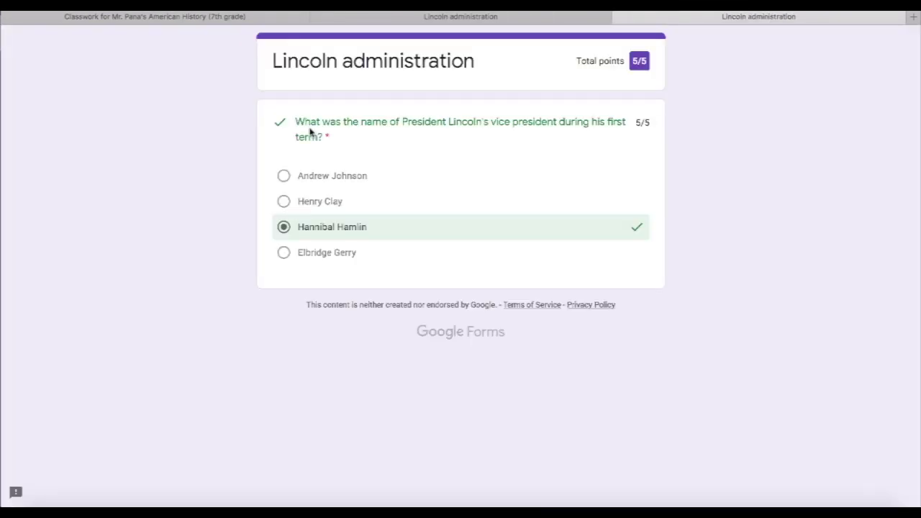
pyautogui.hotkey('ctrl', 'w')
pyautogui.click(329, 16)
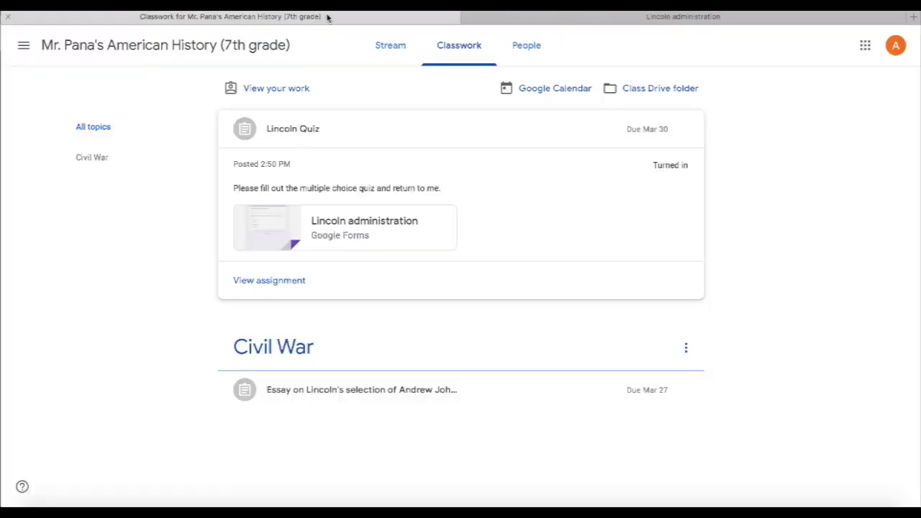
# Step: Visit the class Stream and then the People list
pyautogui.click(390, 53)
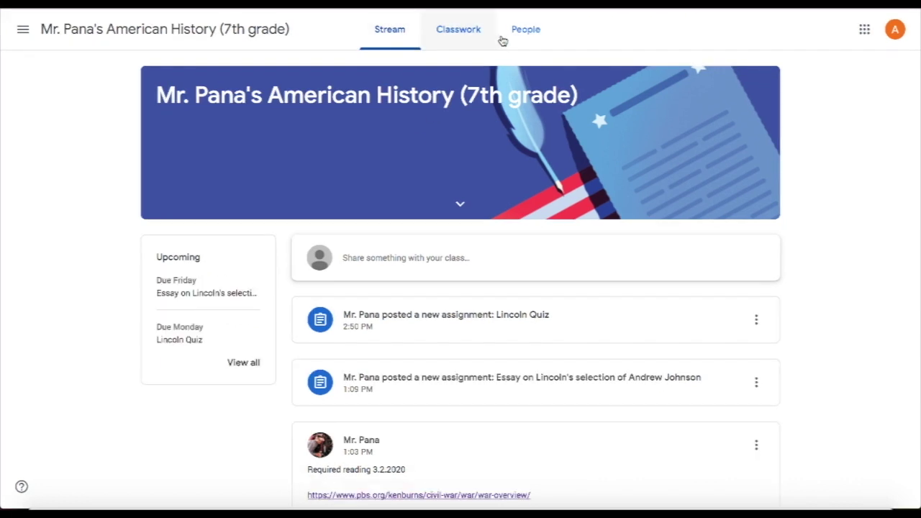
pyautogui.click(540, 53)
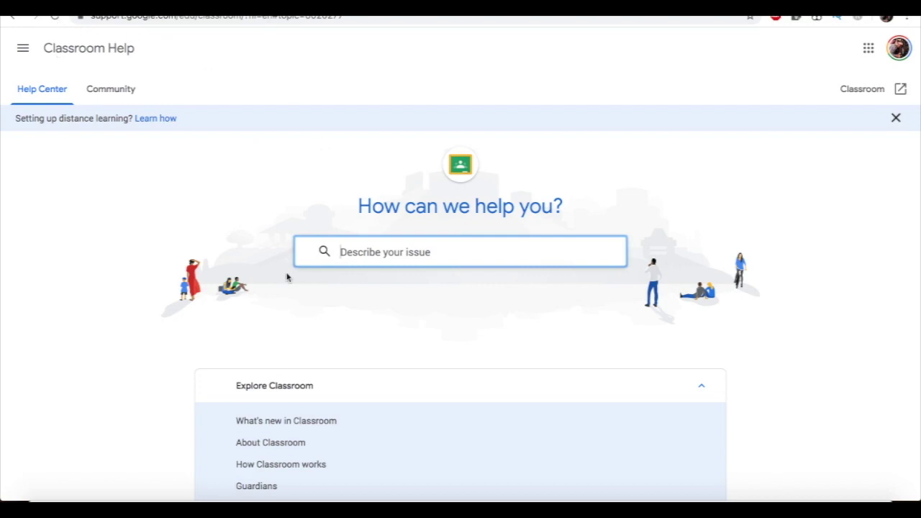
# Step: Scroll the Classroom Help Center topics, from Explore Classroom down to grading, guardians and privacy
pyautogui.scroll(-4, 288, 275)
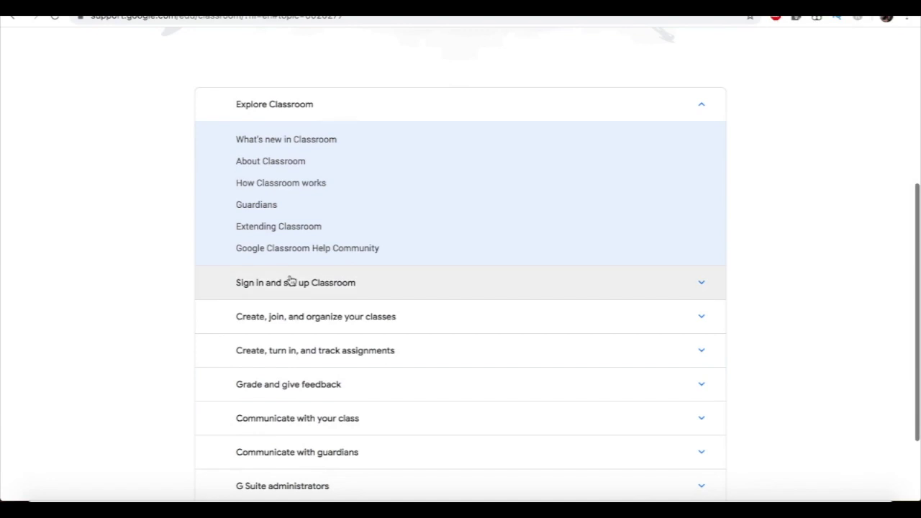
pyautogui.scroll(-2, 290, 281)
pyautogui.scroll(5, 290, 281)
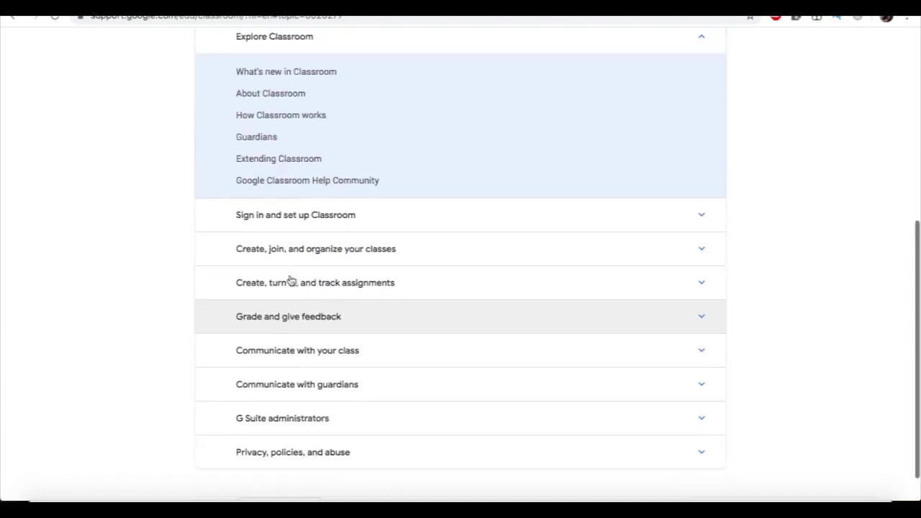